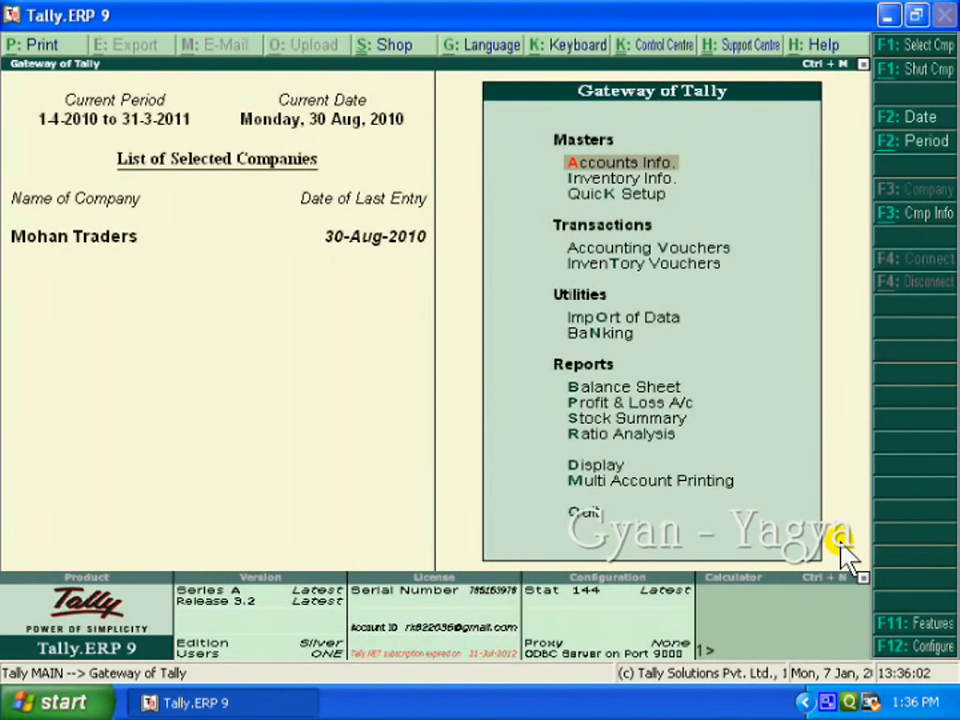
# Enable Allow Zero valued entries in the company's accounting features and save the change
pyautogui.click(938, 626)
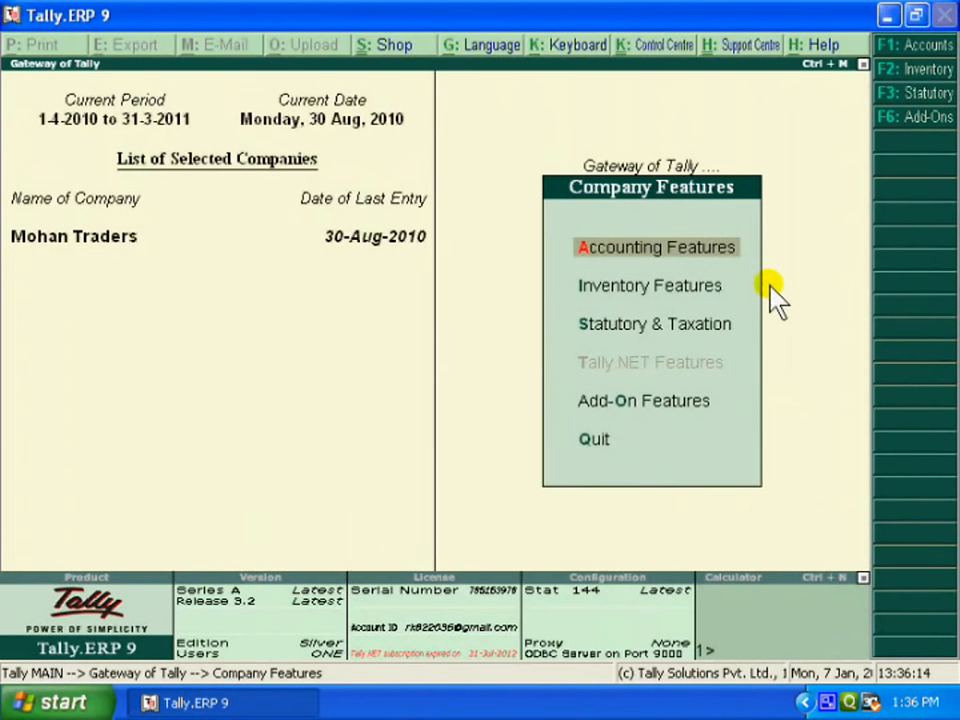
pyautogui.press('Return')
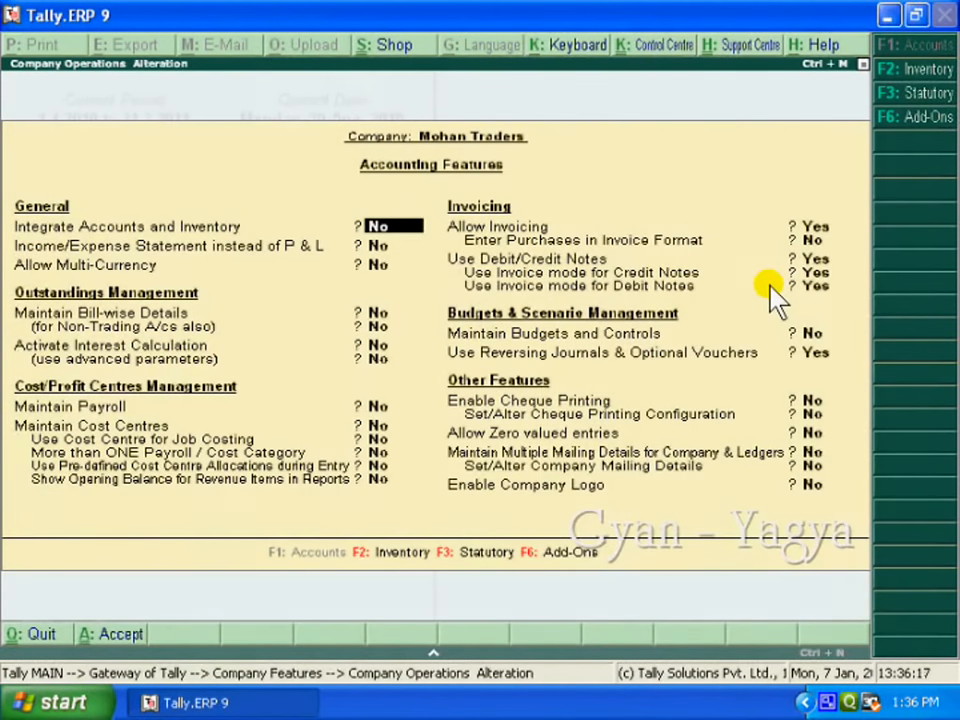
pyautogui.press('Return')
pyautogui.press('Return')
pyautogui.press('Return')
pyautogui.press('Return')
pyautogui.press('Return')
pyautogui.press('Return')
pyautogui.press('Return')
pyautogui.press('Return')
pyautogui.press('Return')
pyautogui.press('Return')
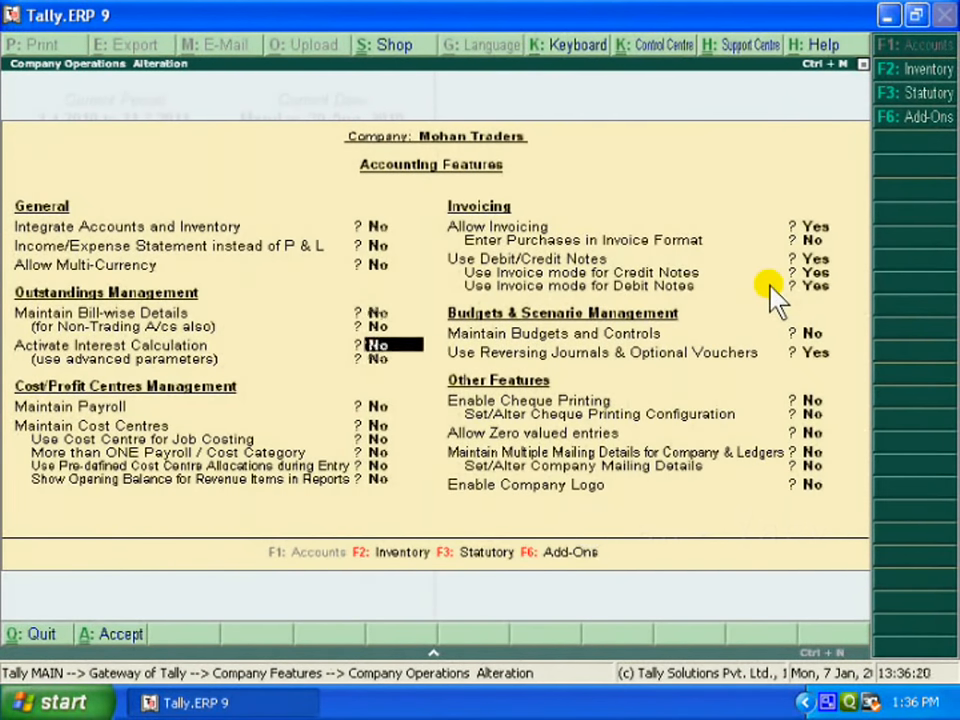
pyautogui.press('Return')
pyautogui.press('Return')
pyautogui.press('Return')
pyautogui.press('Return')
pyautogui.press('Return')
pyautogui.press('Return')
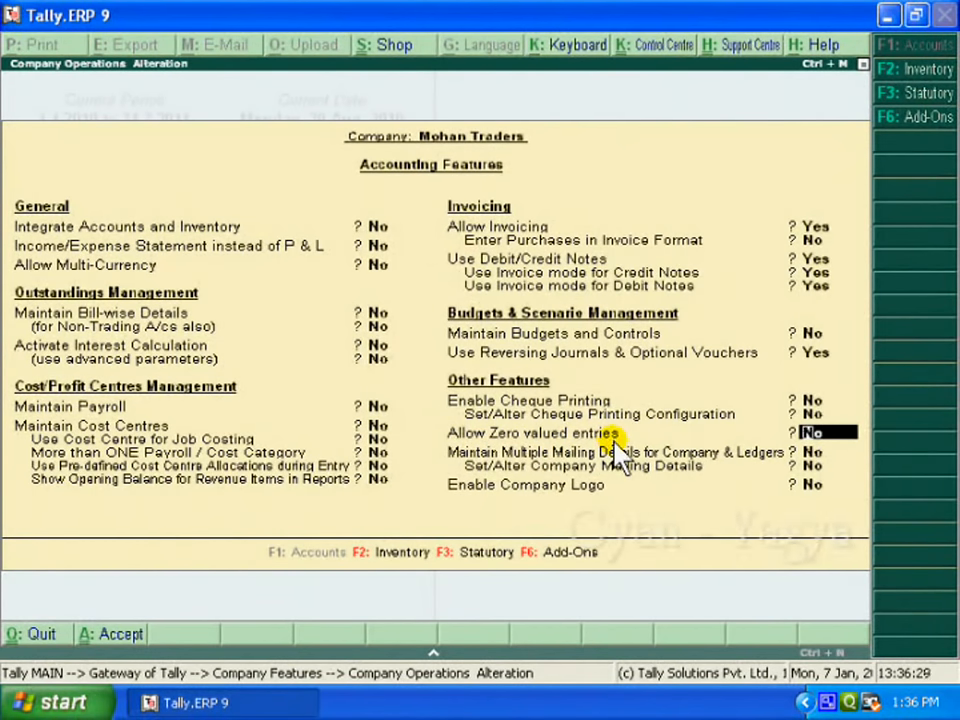
pyautogui.write('y')
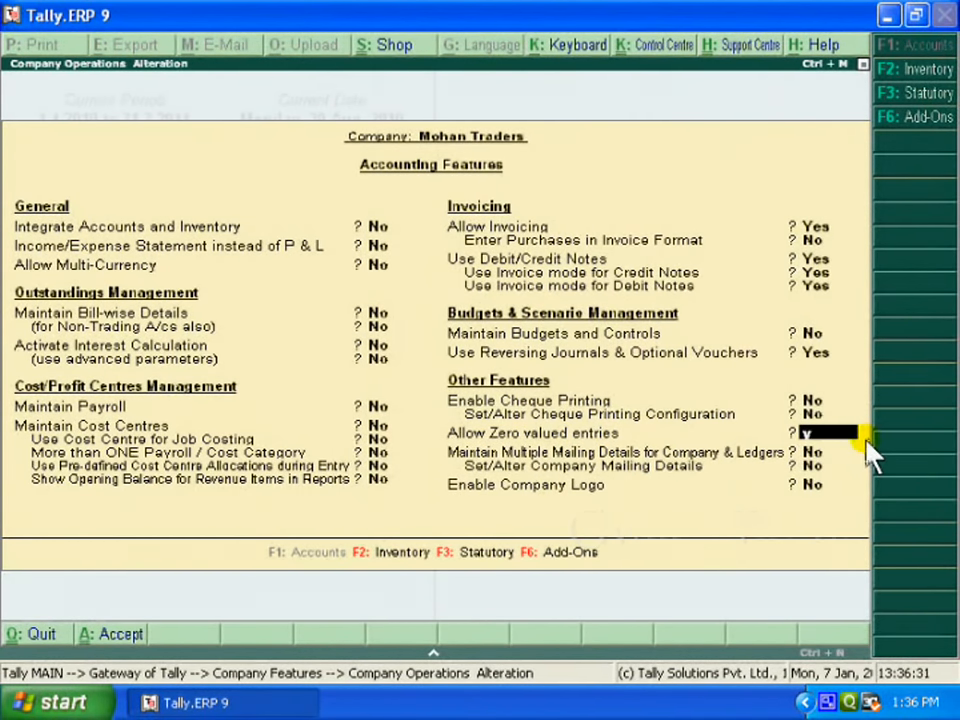
pyautogui.press('Return')
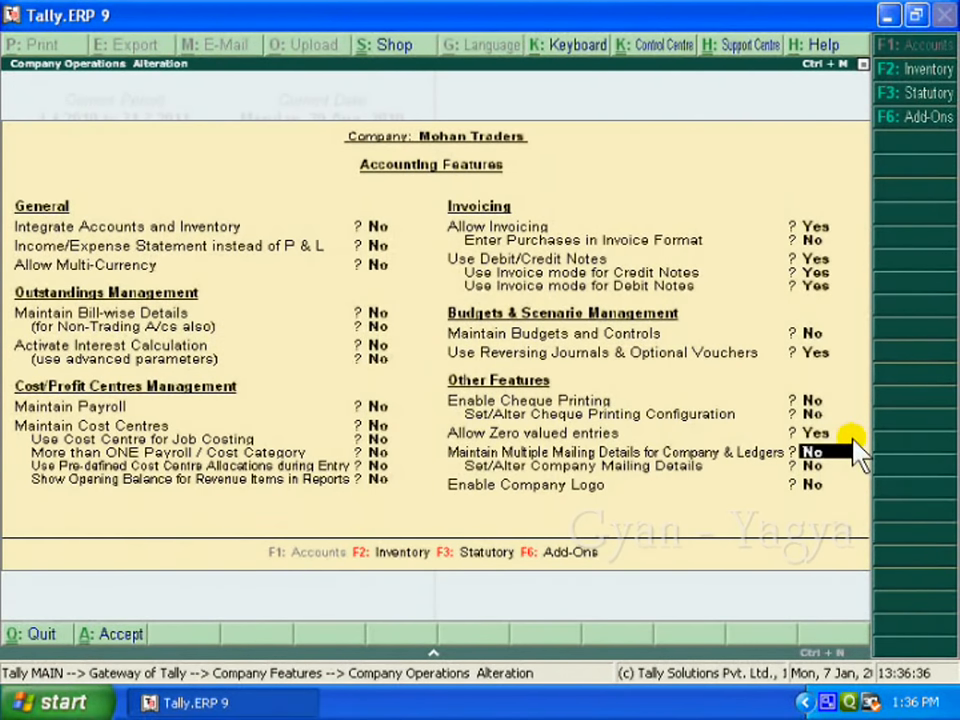
pyautogui.hotkey('ctrl', 'a')
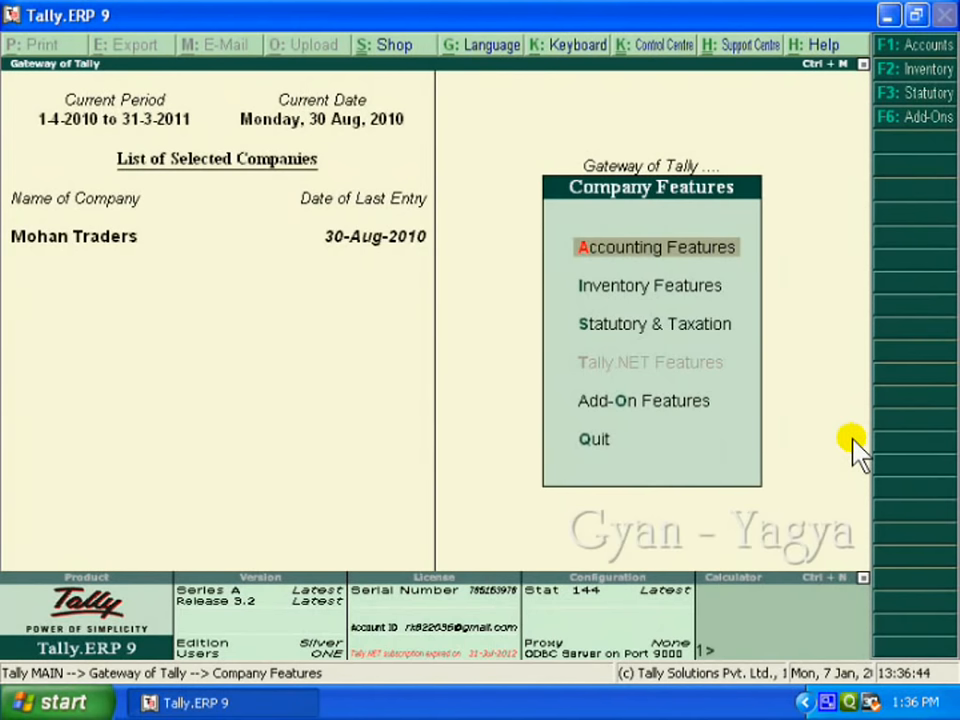
pyautogui.press('Escape')
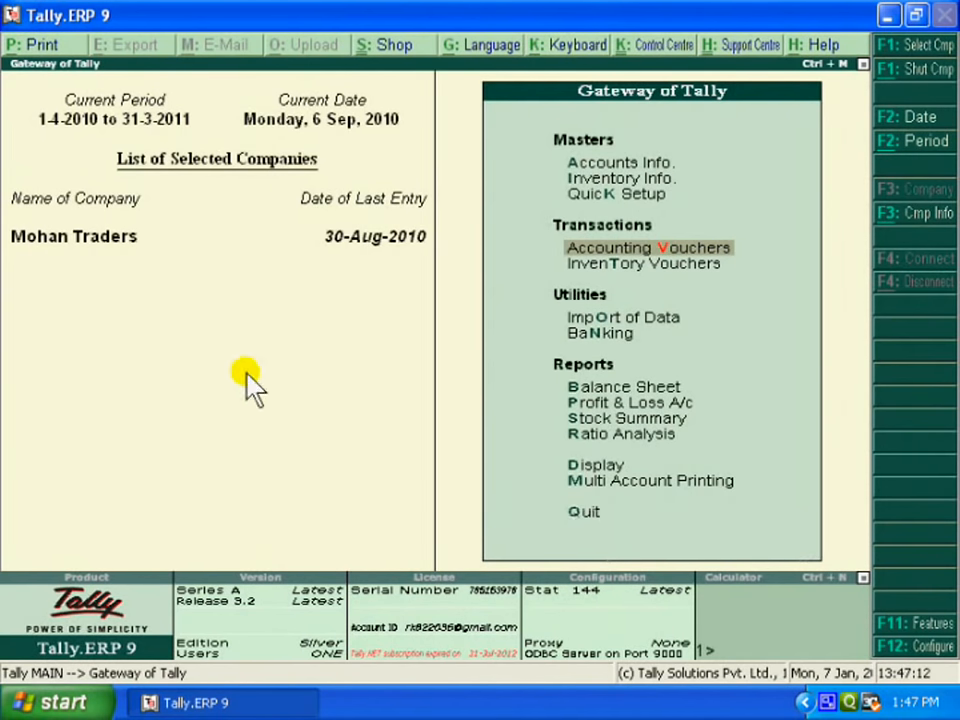
# Start a sales voucher with Cash as the party's account
pyautogui.click(720, 262)
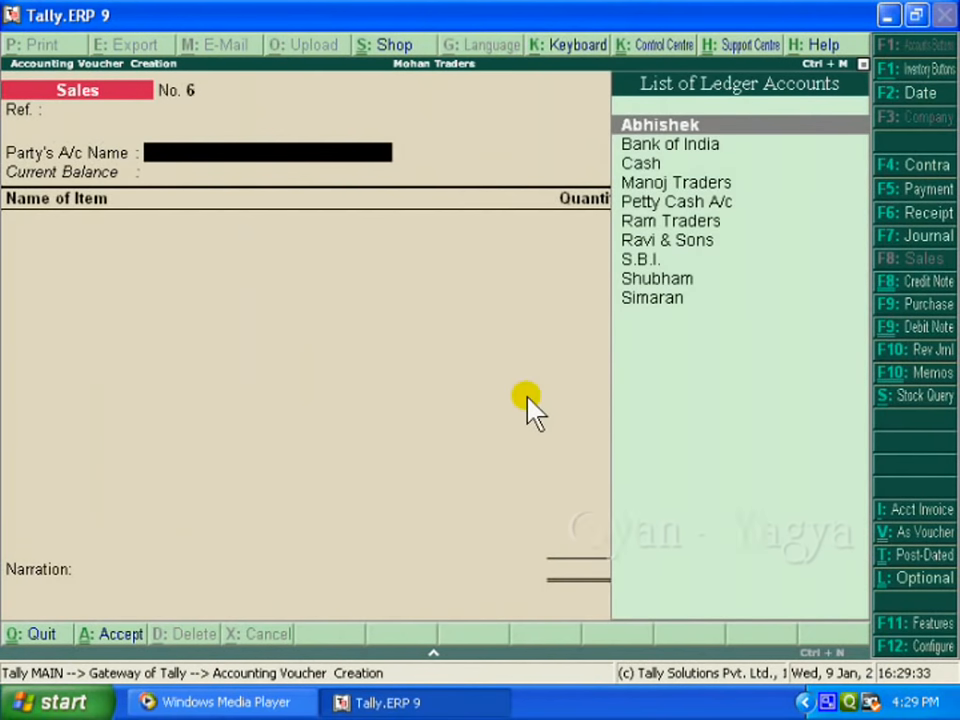
pyautogui.press('Down')
pyautogui.press('Down')
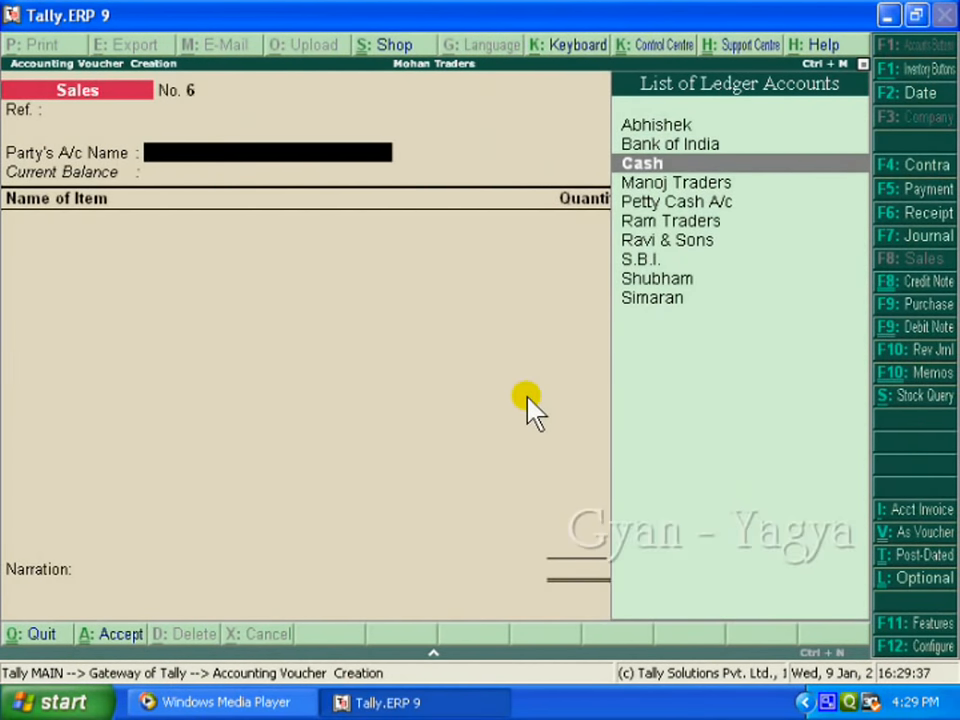
pyautogui.press('Return')
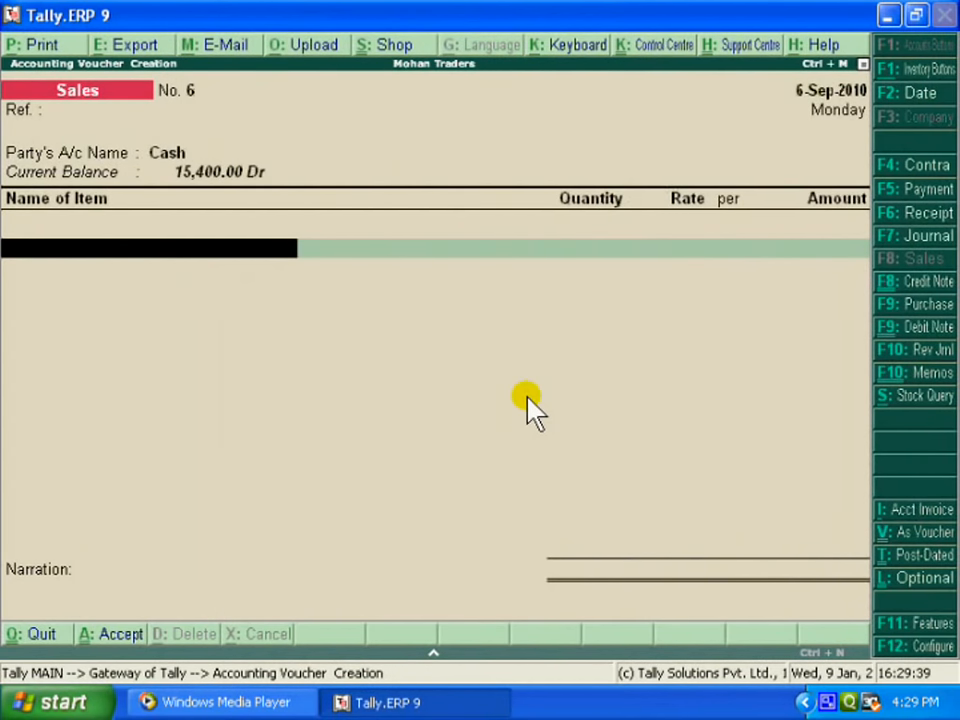
# Add Soya Bean Oil as the first voucher item and allocate it from Sanwer Godown
pyautogui.write('So')
pyautogui.press('Return')
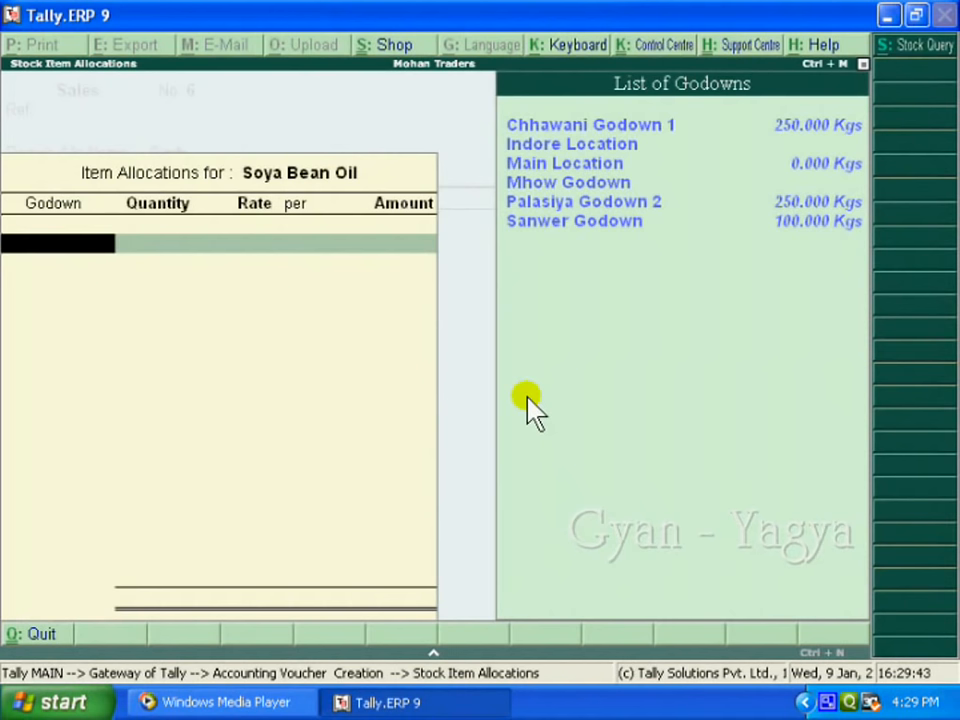
pyautogui.press('Down')
pyautogui.press('Down')
pyautogui.press('Down')
pyautogui.press('Down')
pyautogui.press('Down')
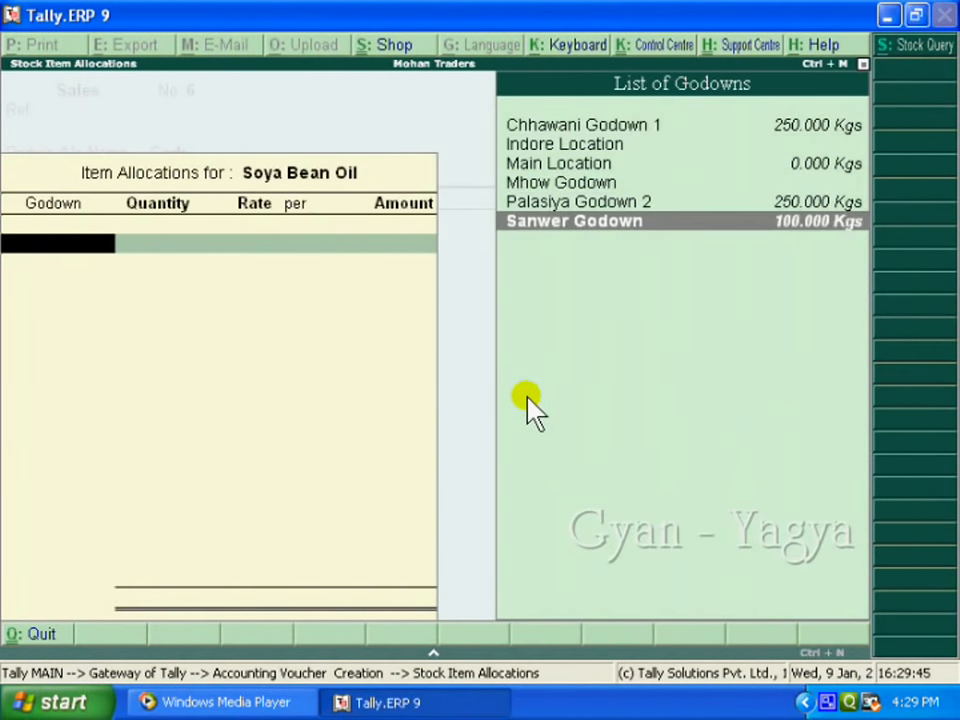
pyautogui.press('Return')
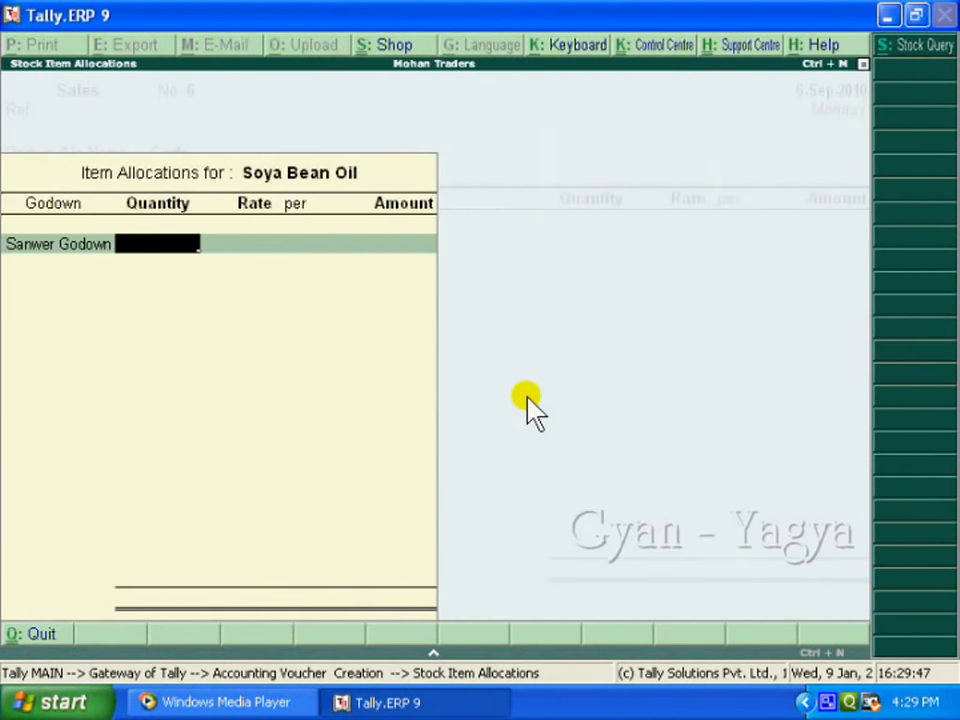
# Set the Soya Bean Oil quantity to 100 Kgs at a rate of 60.00 and complete the item's allocation
pyautogui.write('100')
pyautogui.press('Return')
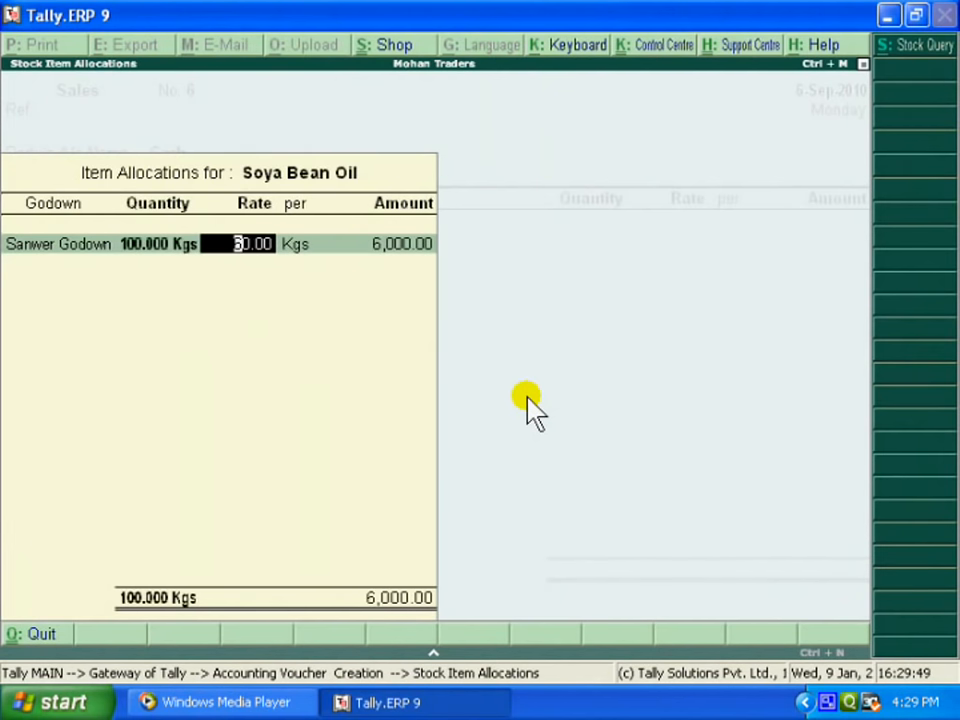
pyautogui.press('Return')
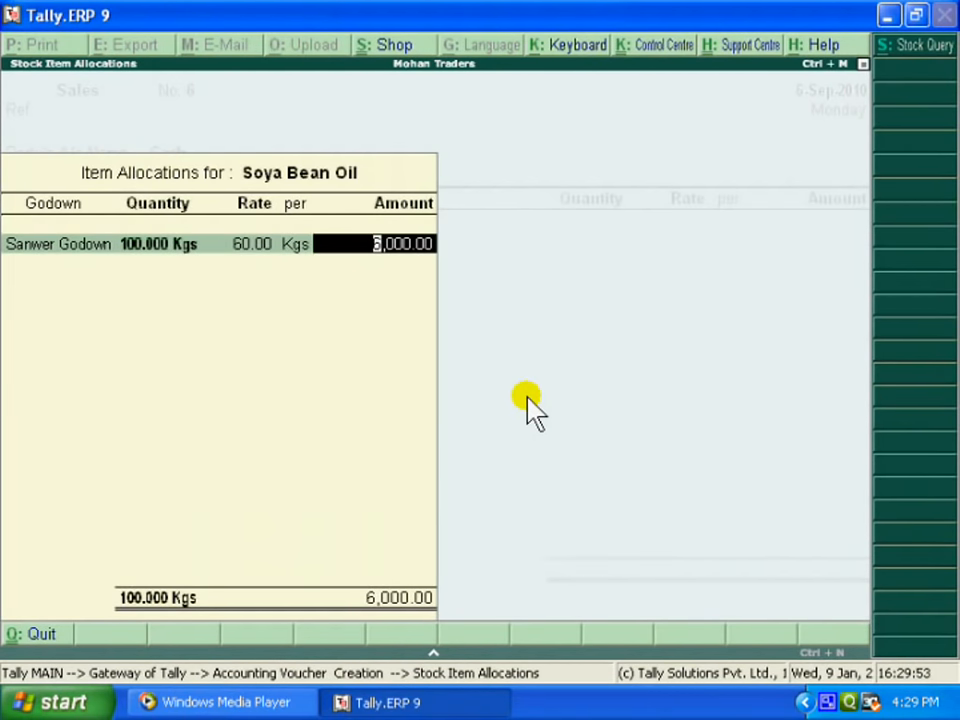
pyautogui.press('Return')
pyautogui.press('Return')
pyautogui.press('Return')
pyautogui.press('Return')
pyautogui.press('Return')
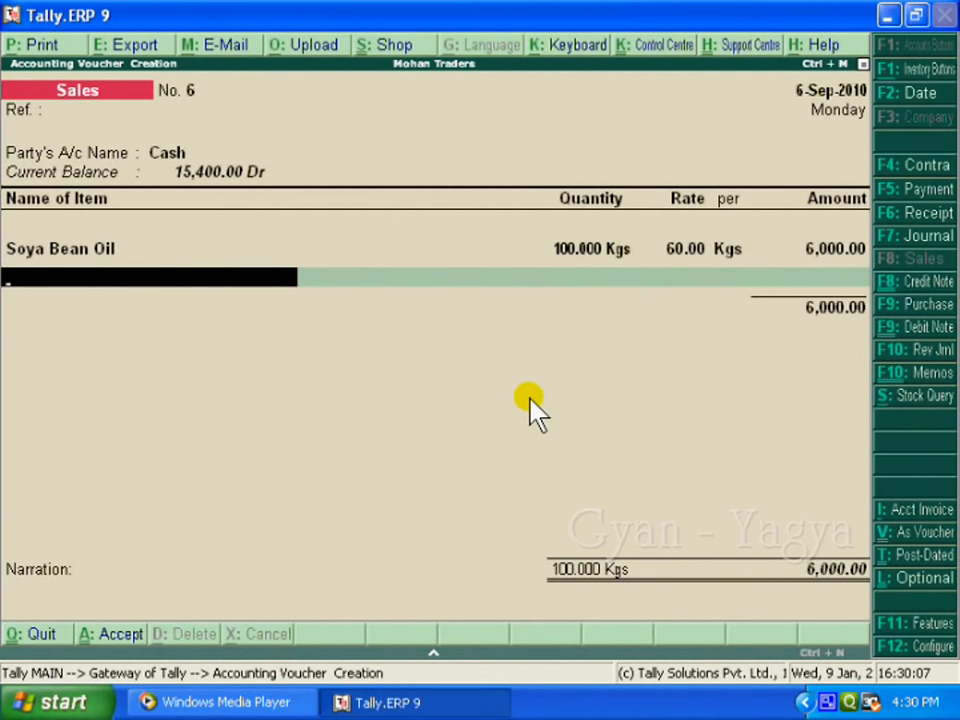
# Add Coconut Oil as the second voucher item and allocate it from Palasiya Godown 2
pyautogui.write('C')
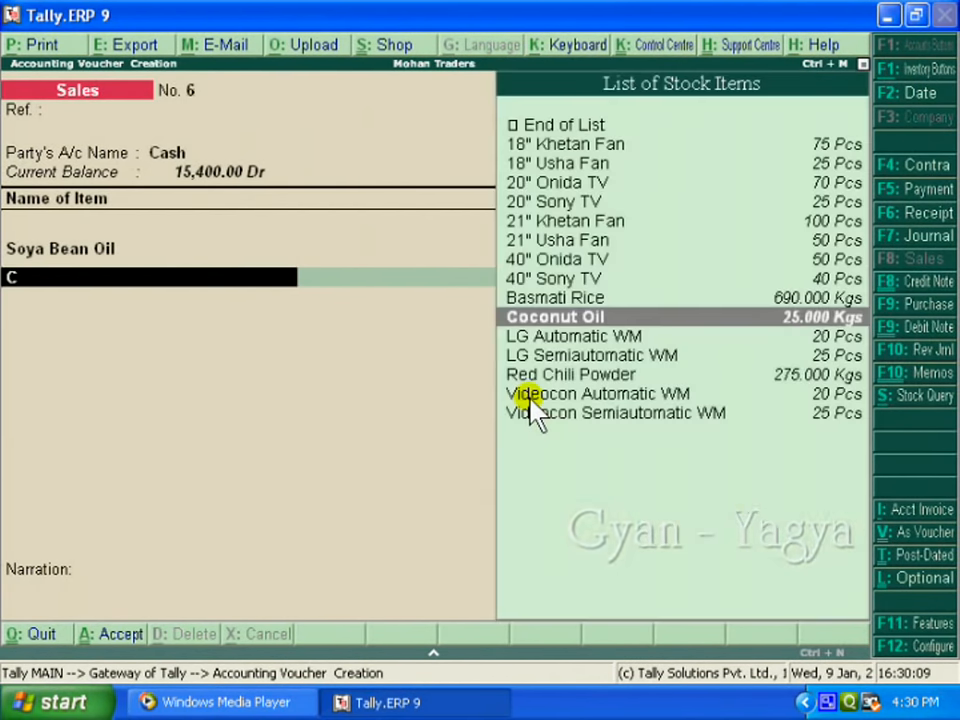
pyautogui.press('Return')
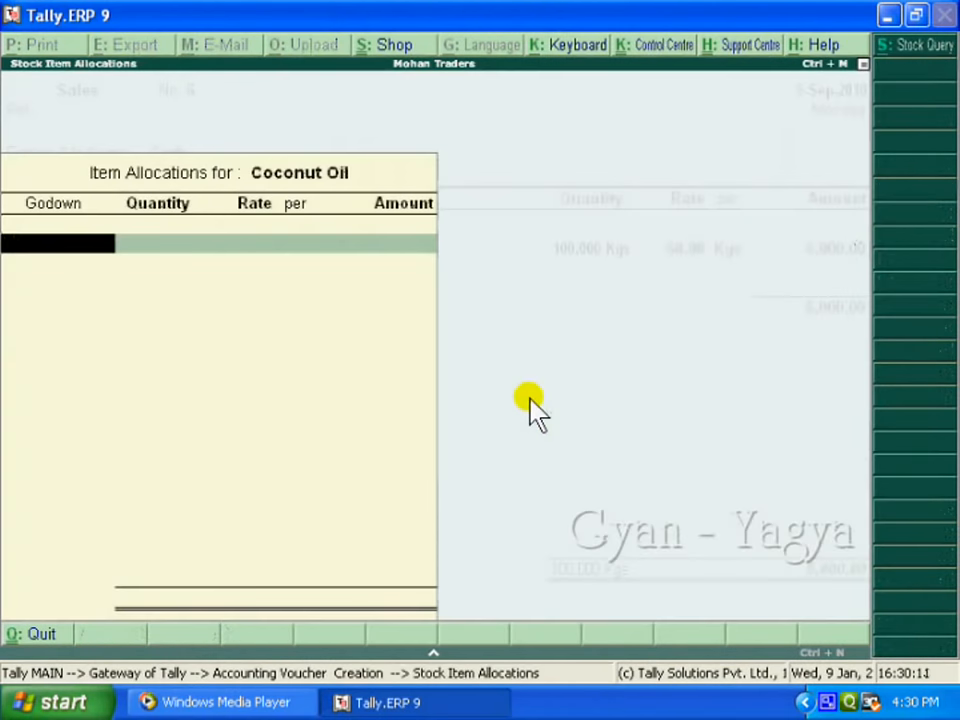
pyautogui.press('Down')
pyautogui.press('Down')
pyautogui.press('Down')
pyautogui.press('Down')
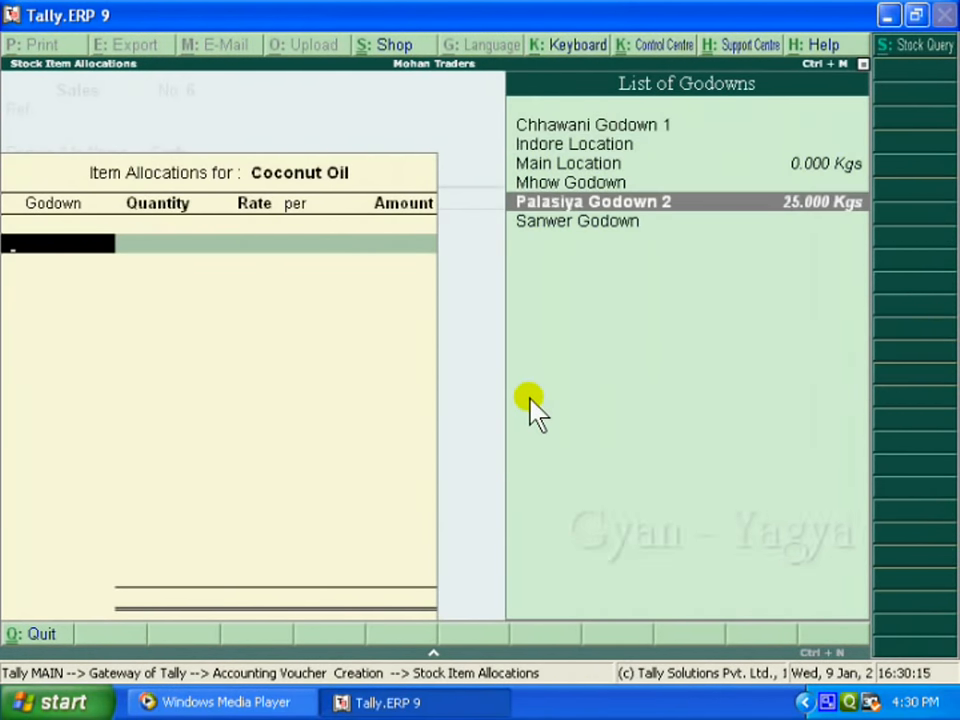
pyautogui.press('Return')
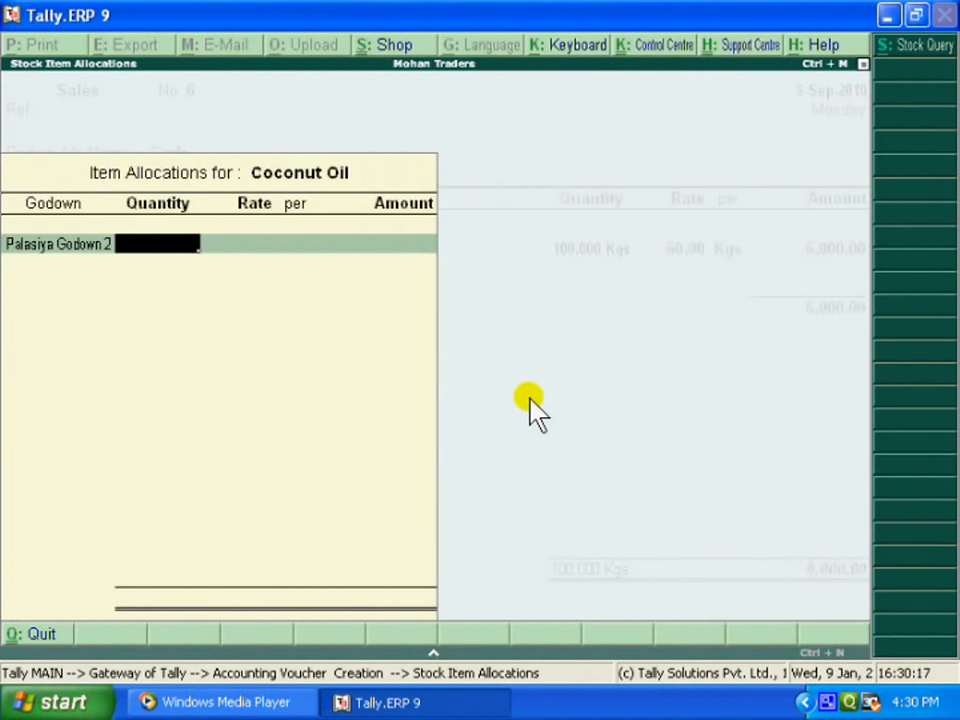
# Set the Coconut Oil quantity to 10 Kgs with rate and amount left blank, and assign it to Sales A/c
pyautogui.write('10')
pyautogui.press('Return')
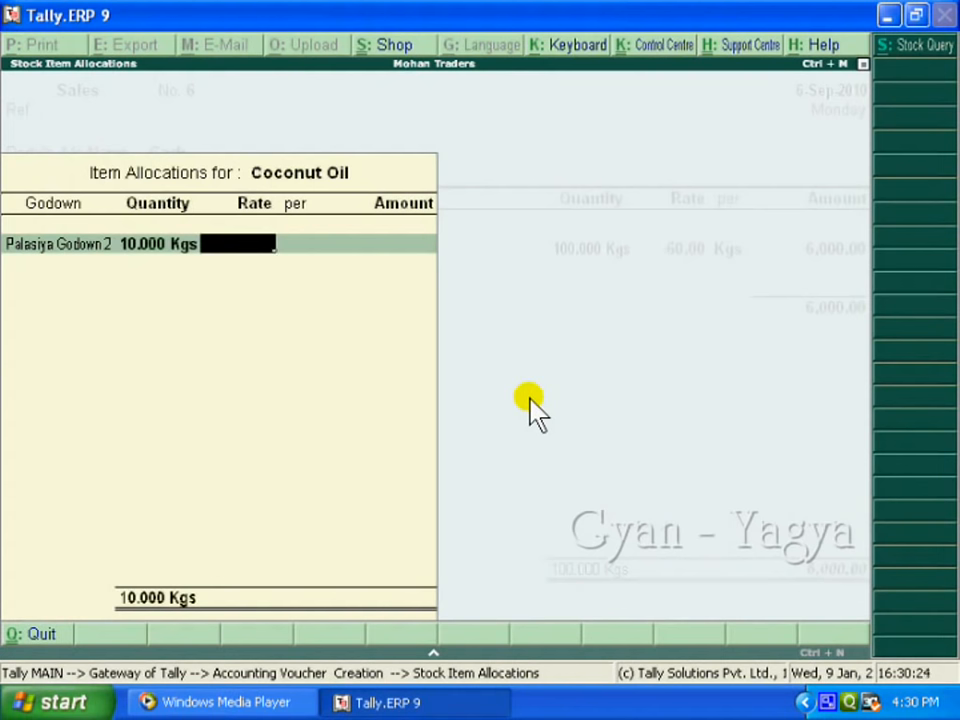
pyautogui.press('Return')
pyautogui.press('Return')
pyautogui.press('Return')
pyautogui.press('Return')
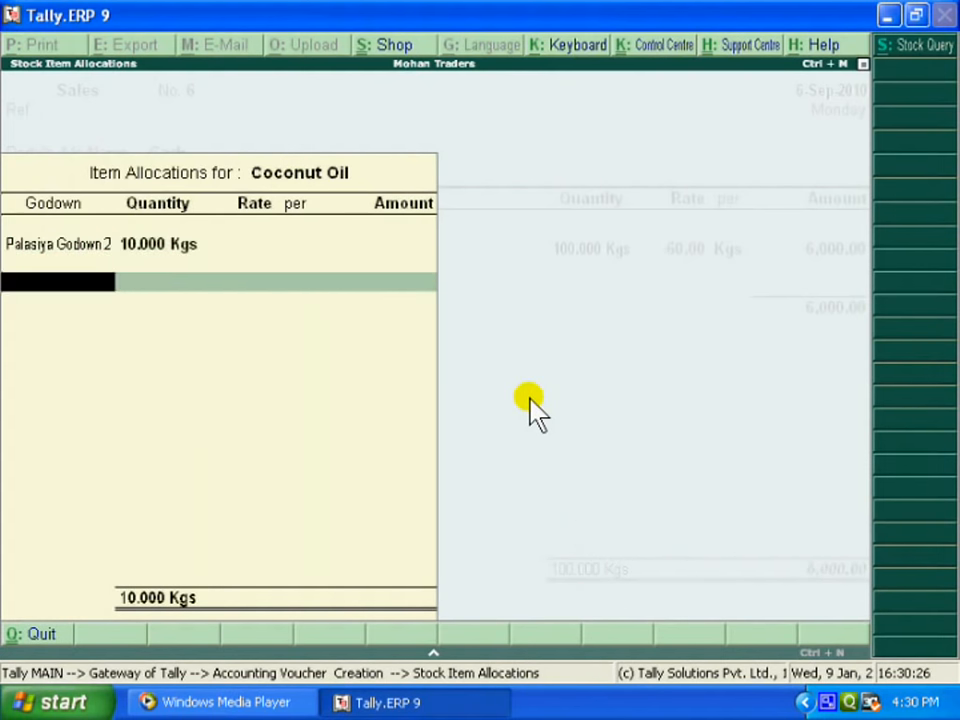
pyautogui.press('Return')
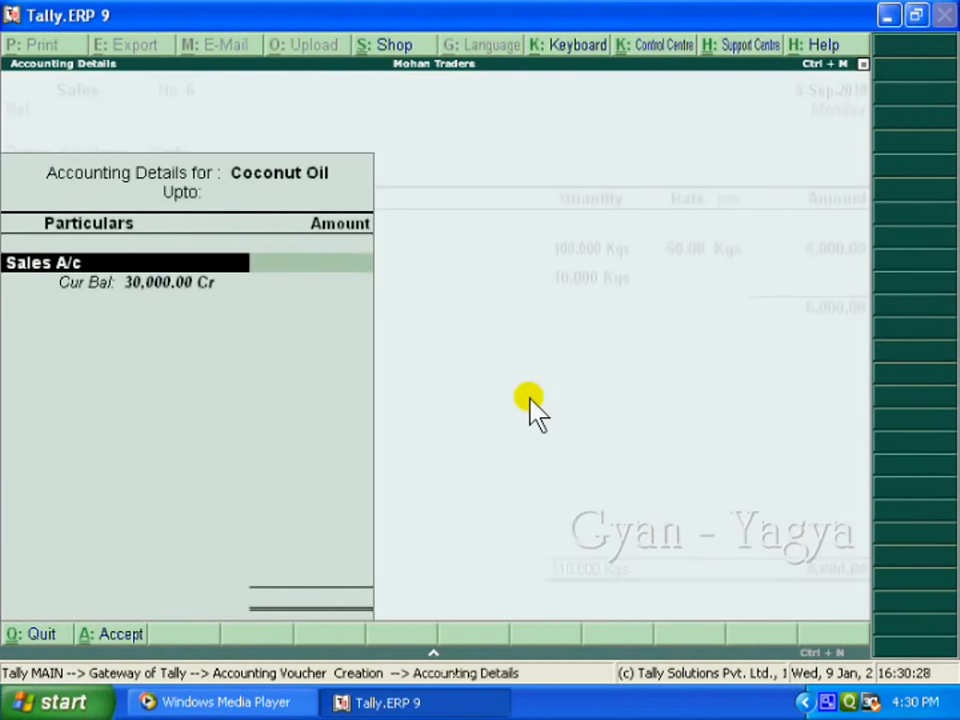
pyautogui.press('Return')
pyautogui.press('Return')
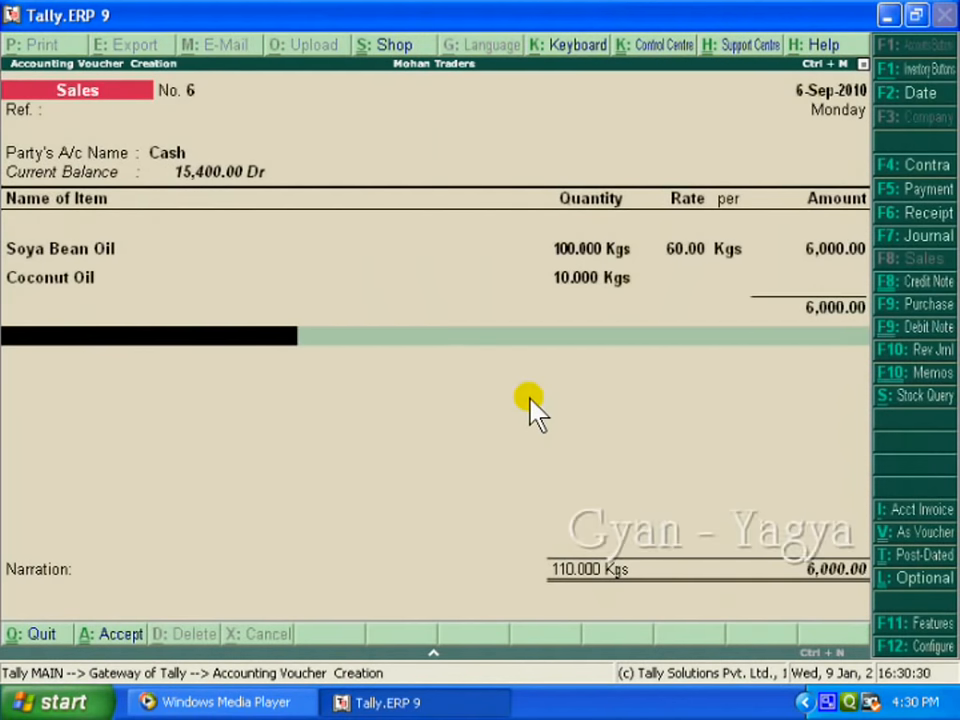
# End the item list, enter the narration "Being goods sold for cash" and save the sales voucher
pyautogui.press('Return')
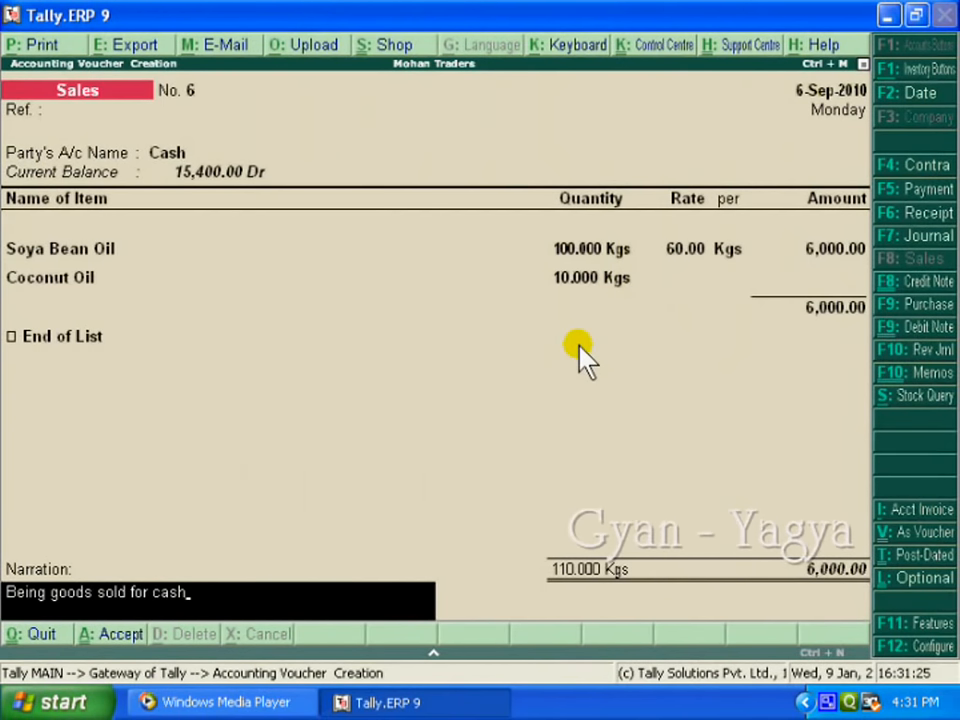
pyautogui.press('Return')
pyautogui.press('Return')
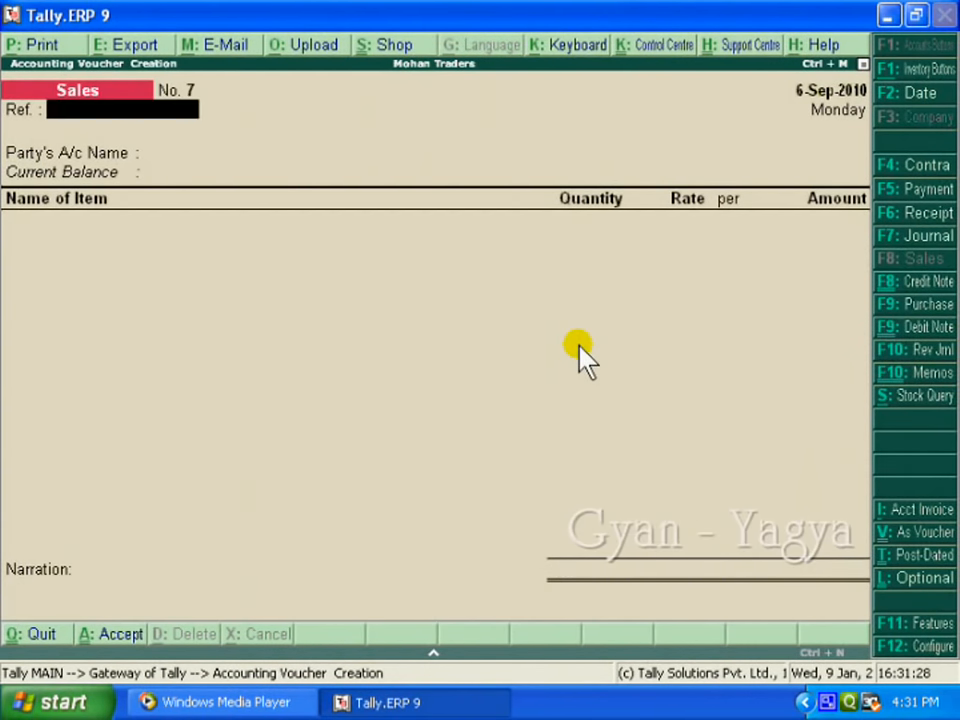